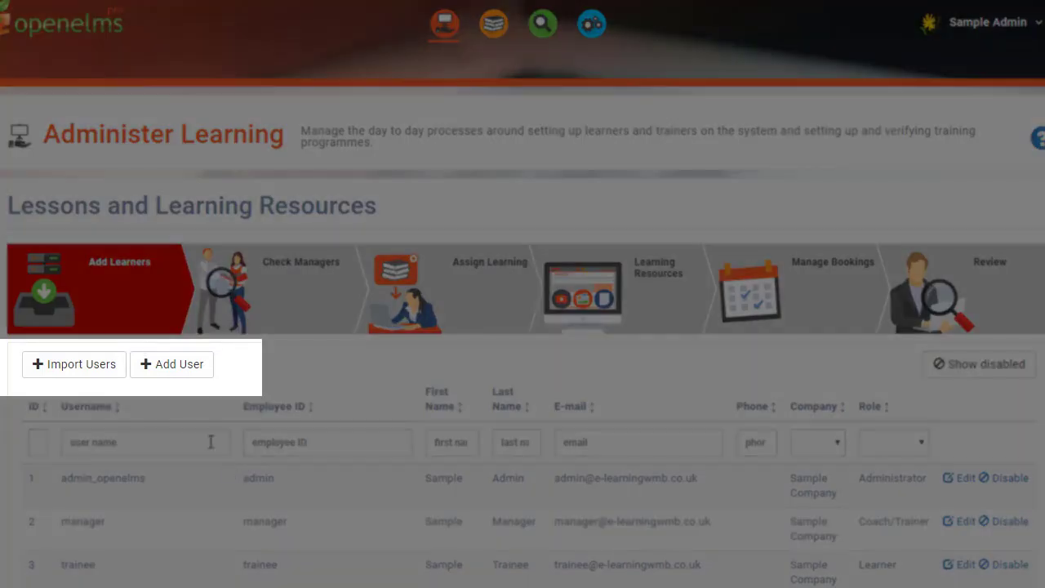
View the Import Users and Add User forms from the Add Learners stage, closing each without entering anything.
click(81, 368)
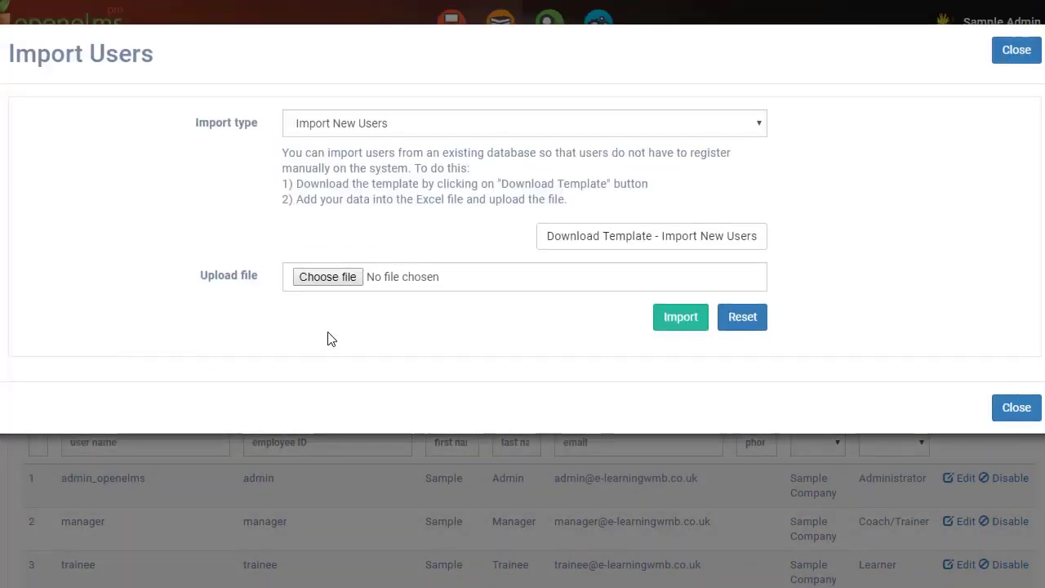
click(1017, 50)
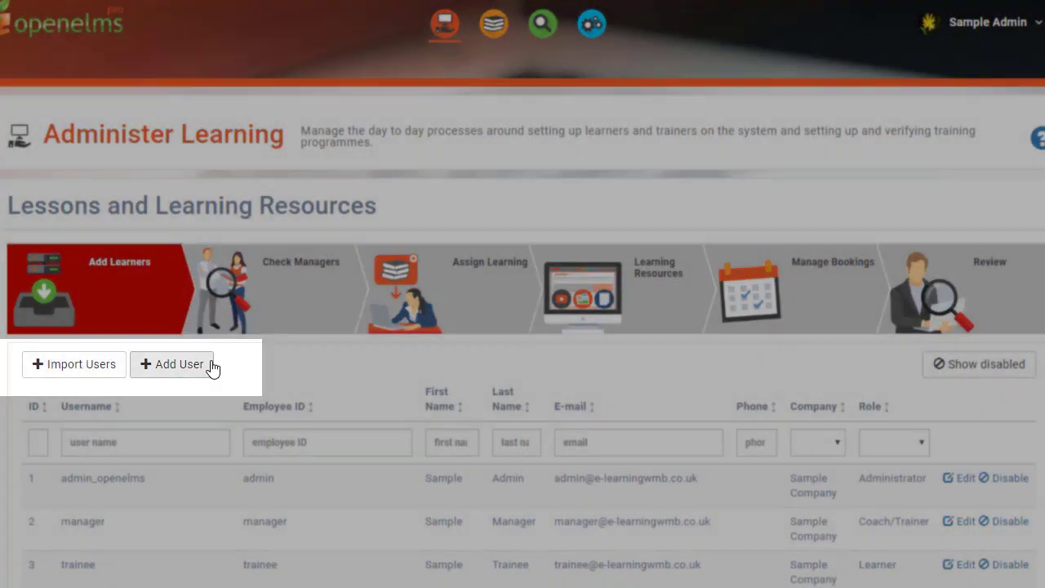
click(211, 367)
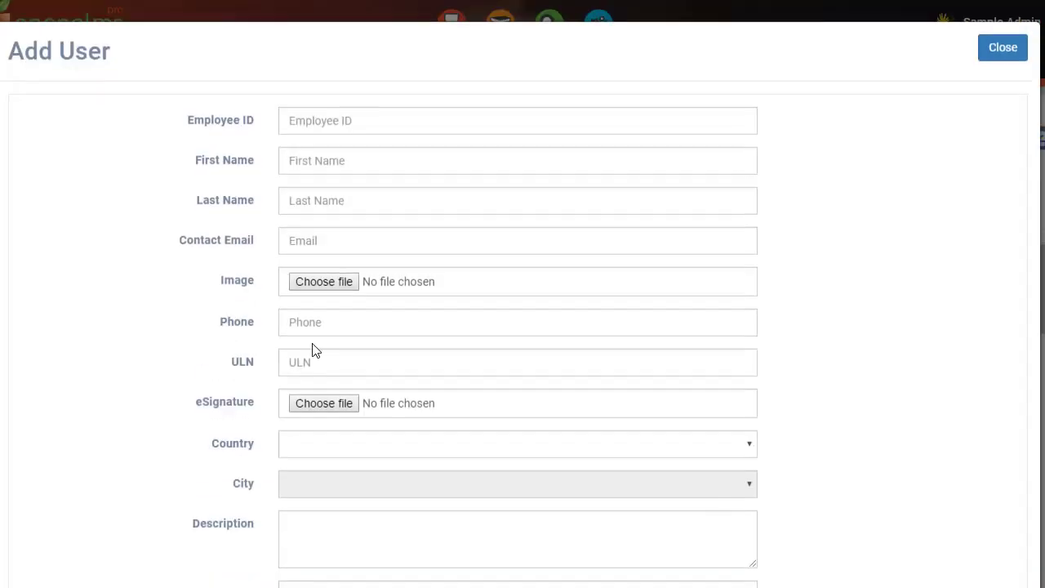
click(1003, 60)
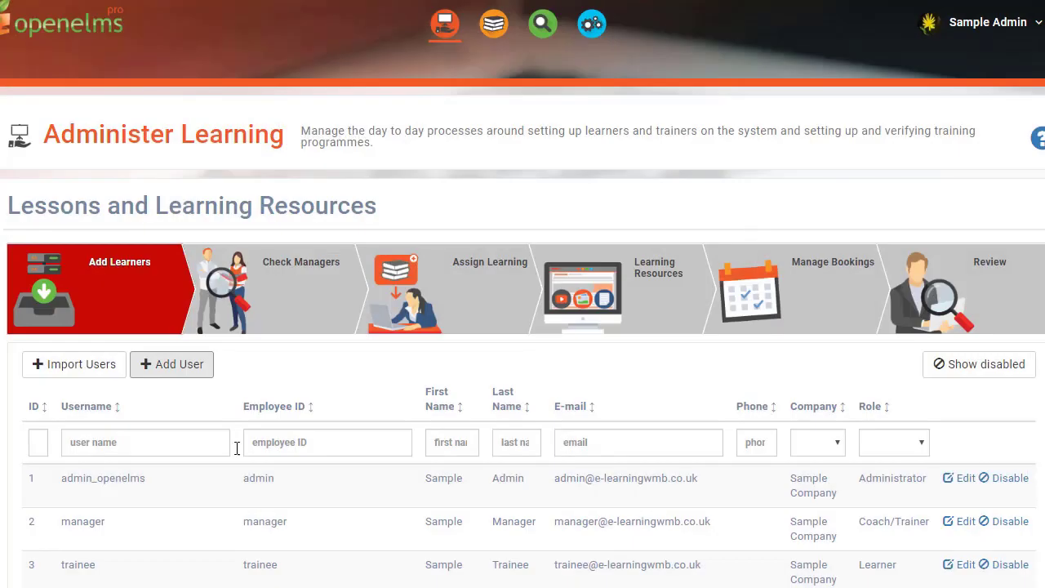
Review the user import options for Import New Users, Import Disable List, Import "Maytas" Users and Import ILR Users.
click(96, 367)
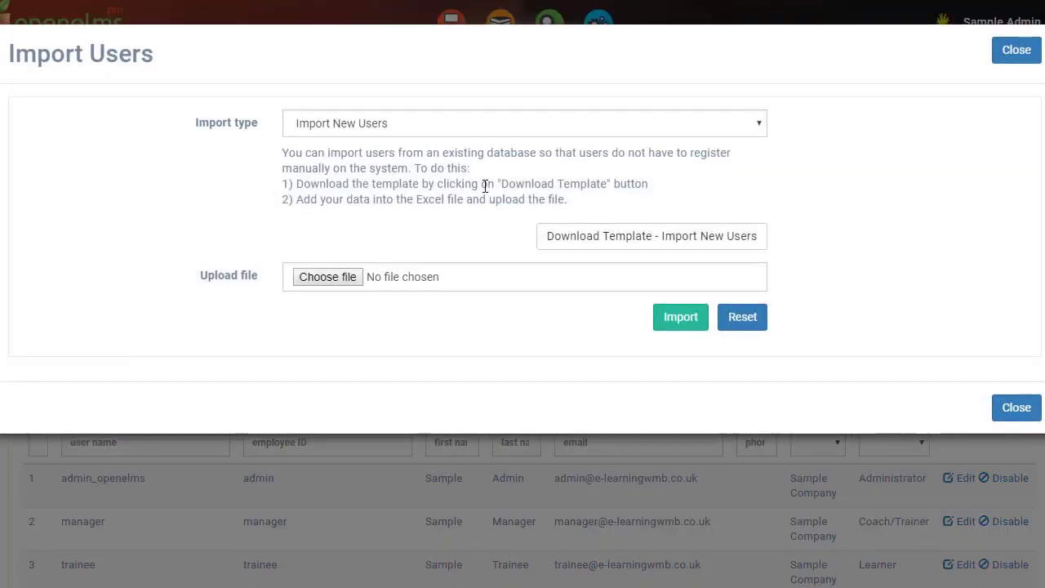
click(505, 129)
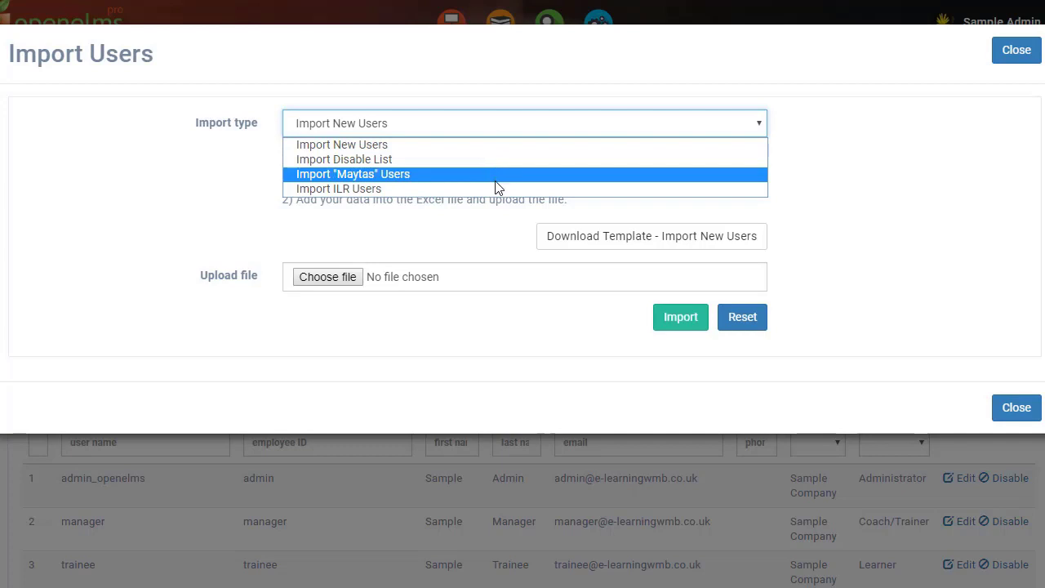
click(470, 237)
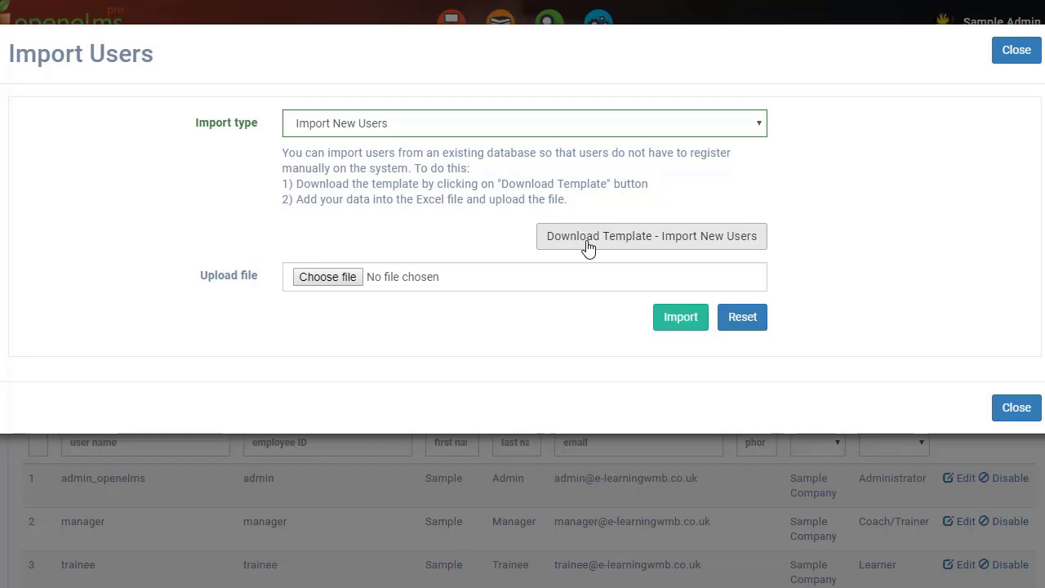
click(496, 126)
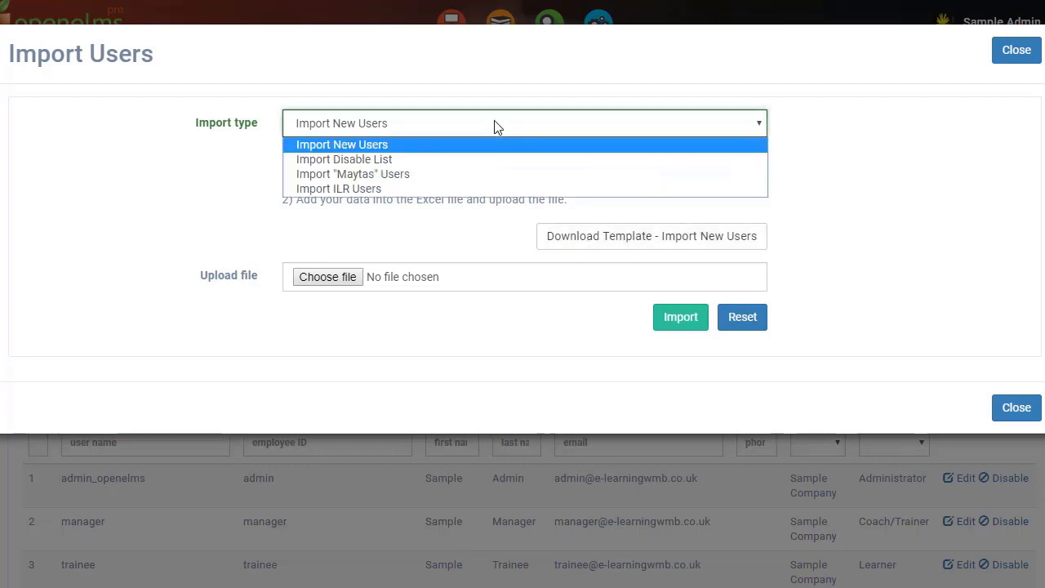
click(484, 158)
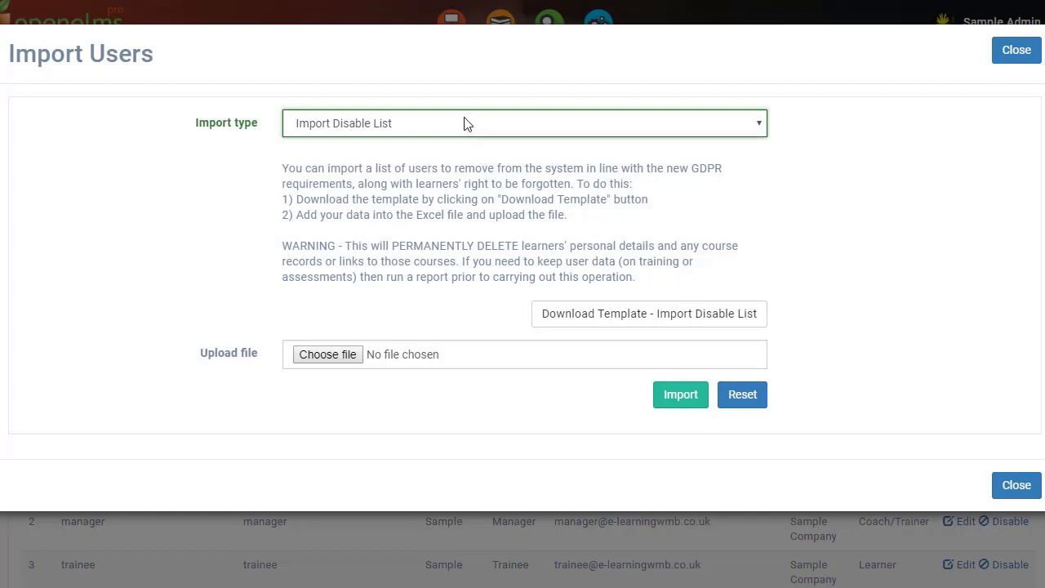
click(465, 122)
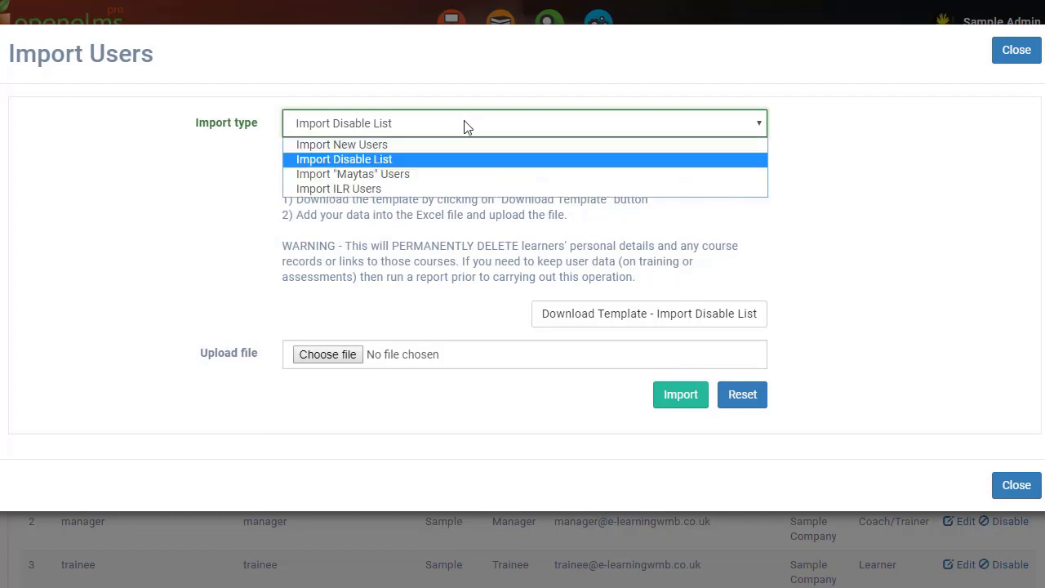
click(455, 176)
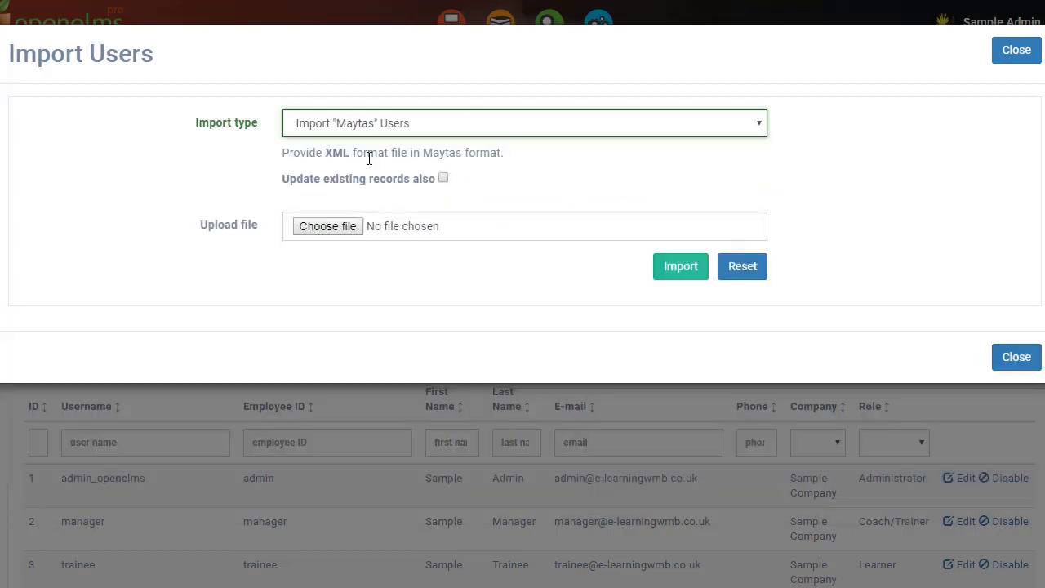
click(417, 132)
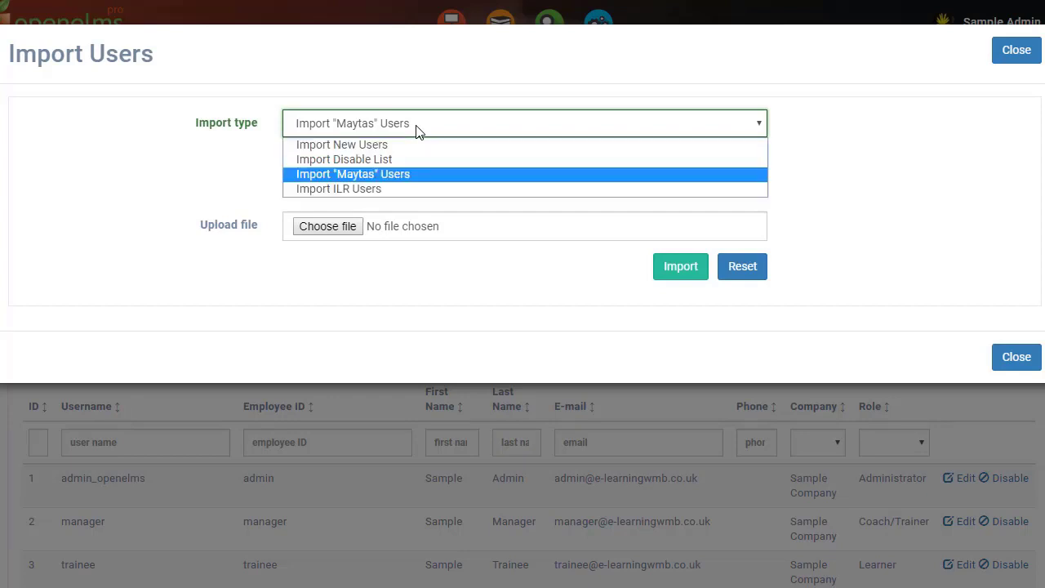
click(413, 191)
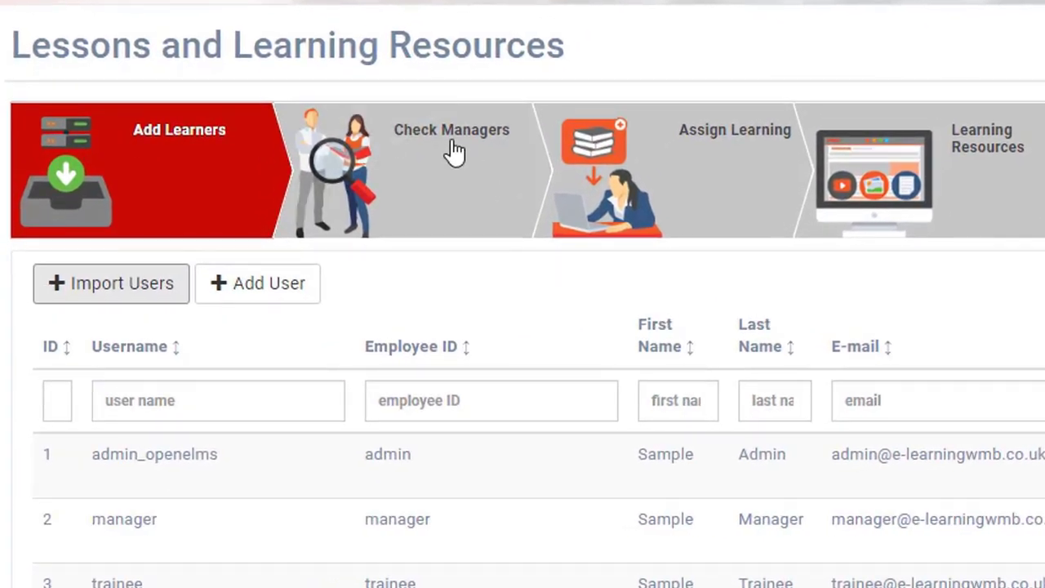
Go to the Check Managers stage and view the form for adding unassigned learners to a manager.
click(455, 152)
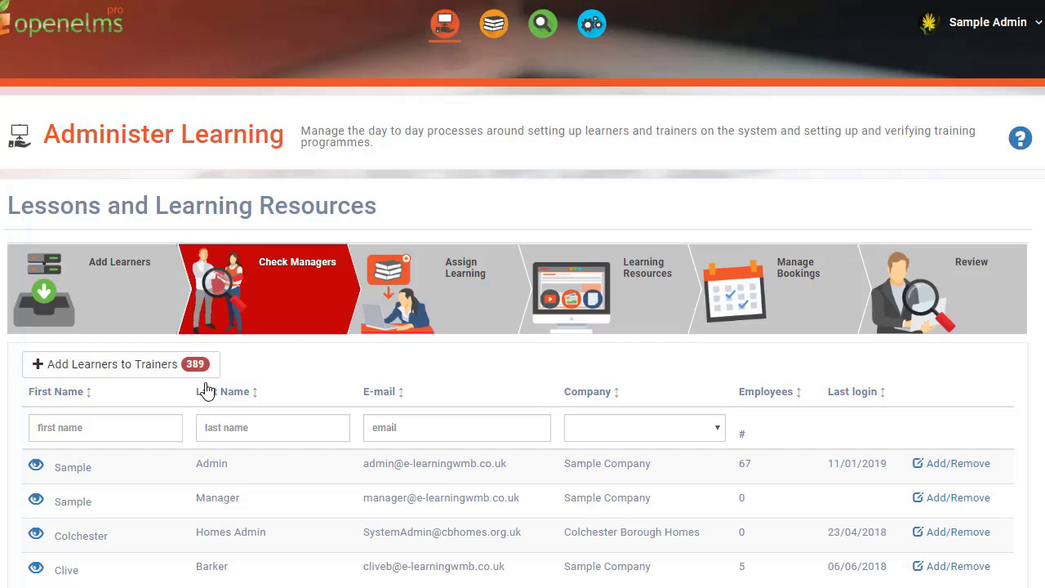
click(140, 369)
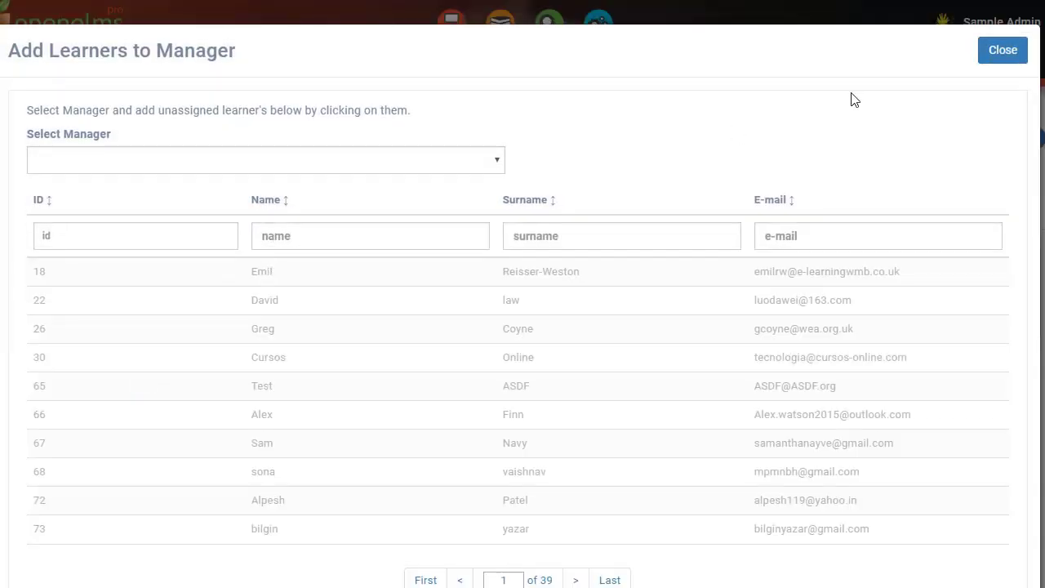
click(1003, 55)
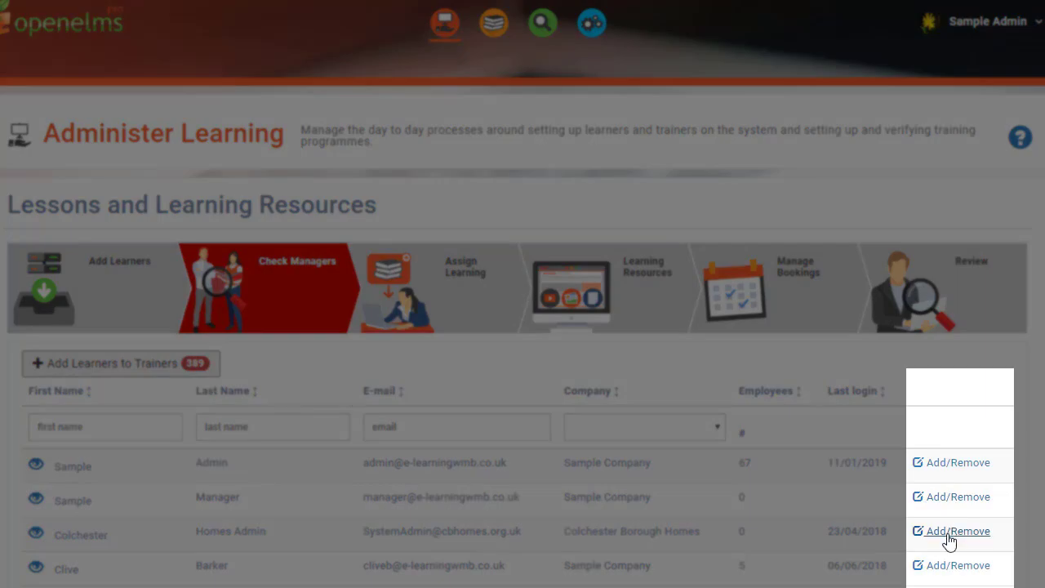
Examine the departments, employees and learning resources that can be assigned to the Colchester Borough Homes manager, leaving them unchanged.
click(949, 535)
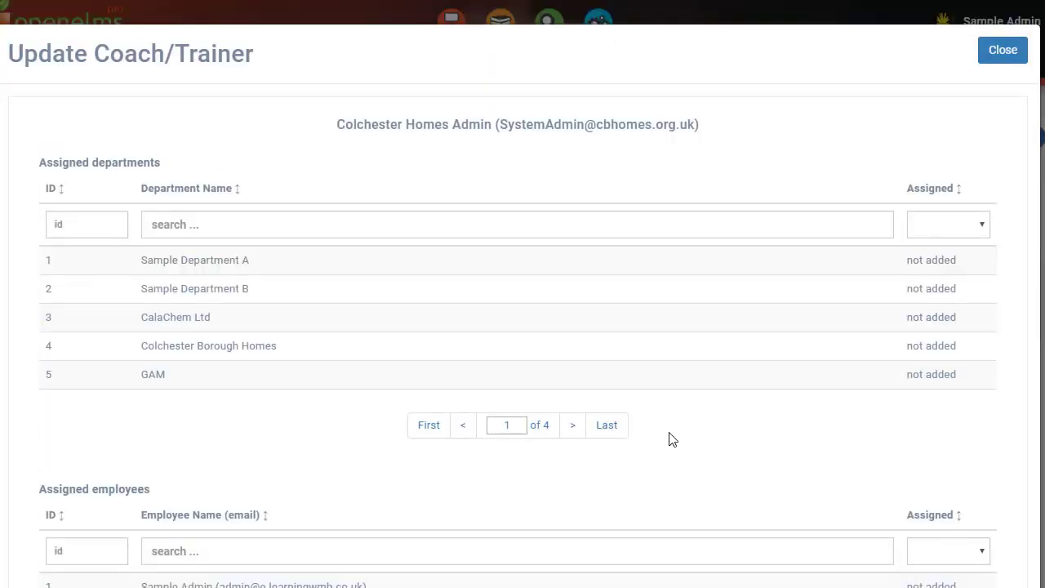
scroll(671, 440, down, 7)
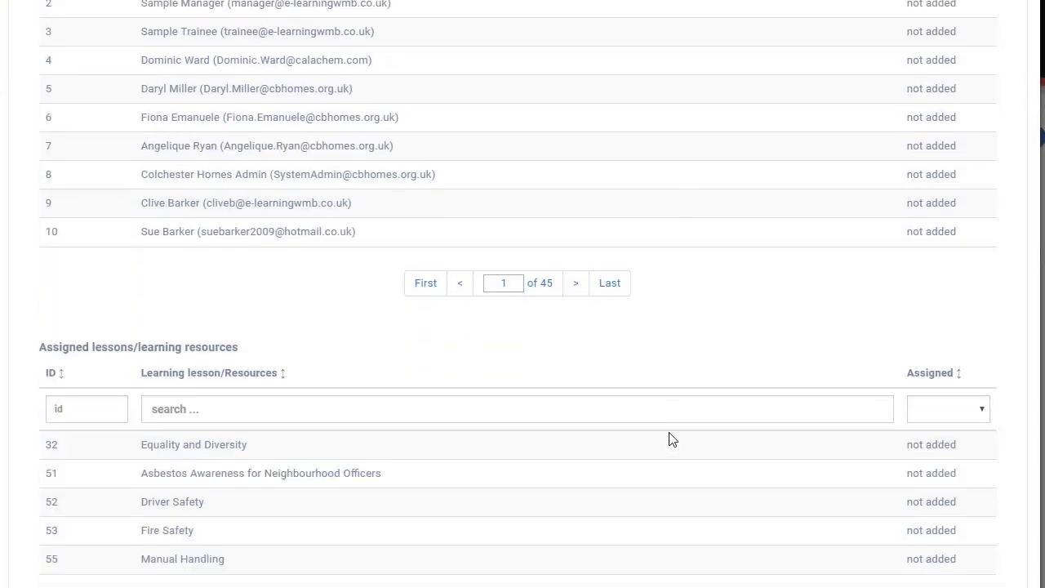
scroll(672, 440, up, 6)
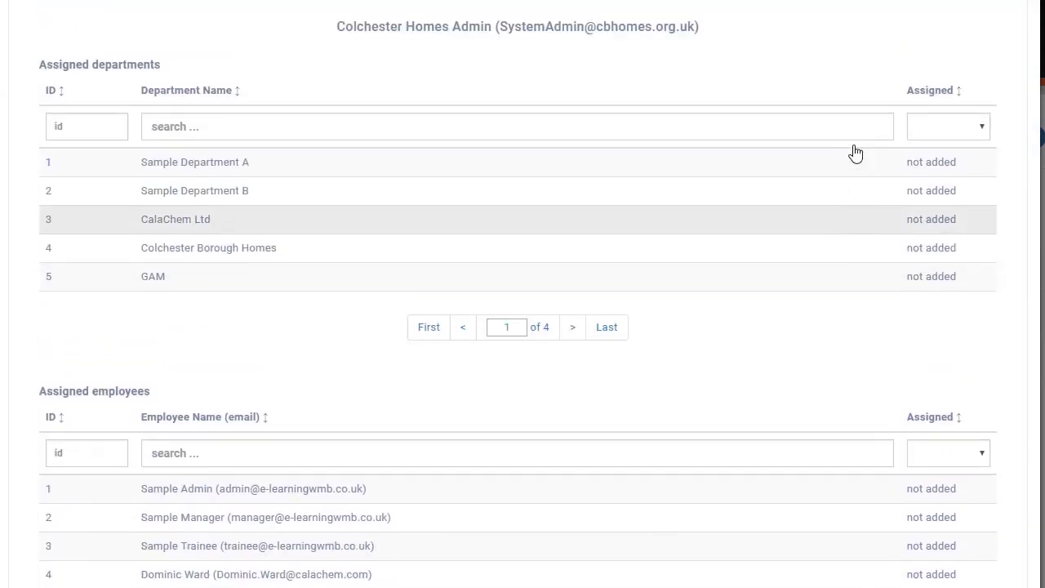
scroll(899, 122, up, 1)
click(1004, 52)
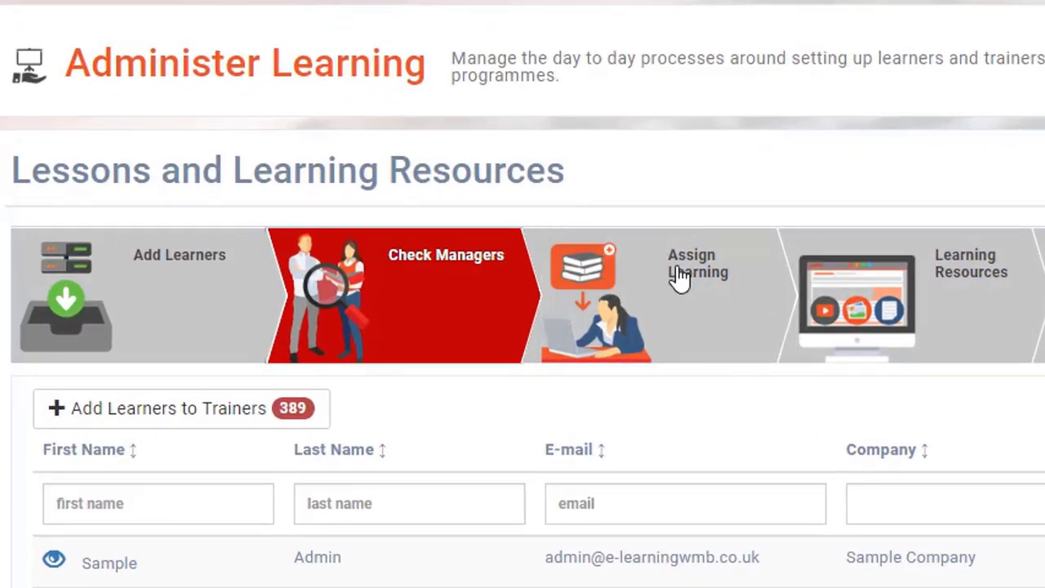
In the Assign Learning stage, select the Equality and Diversity and Driver Safety resources for assignment.
click(640, 276)
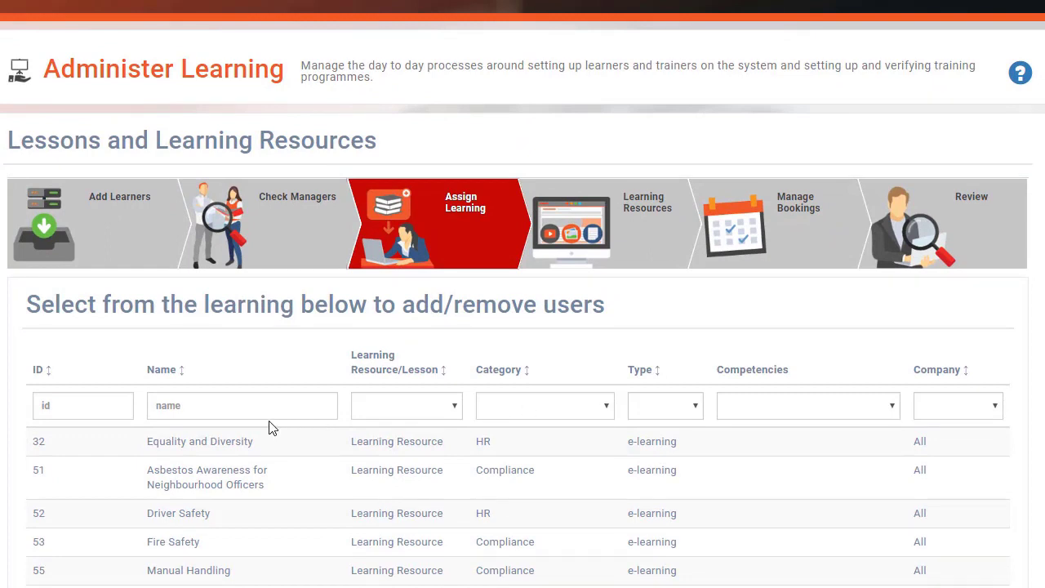
click(227, 447)
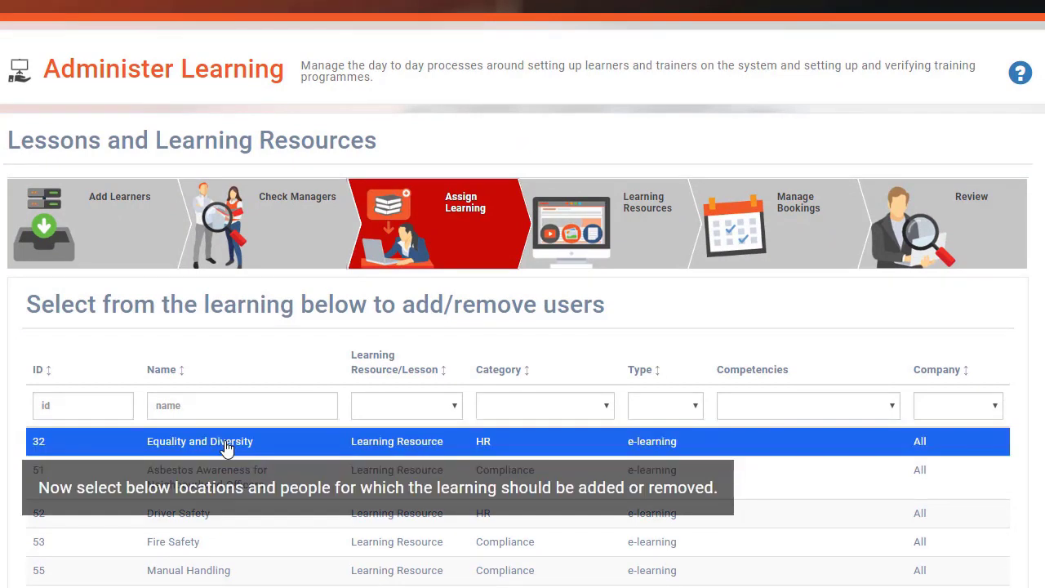
click(222, 515)
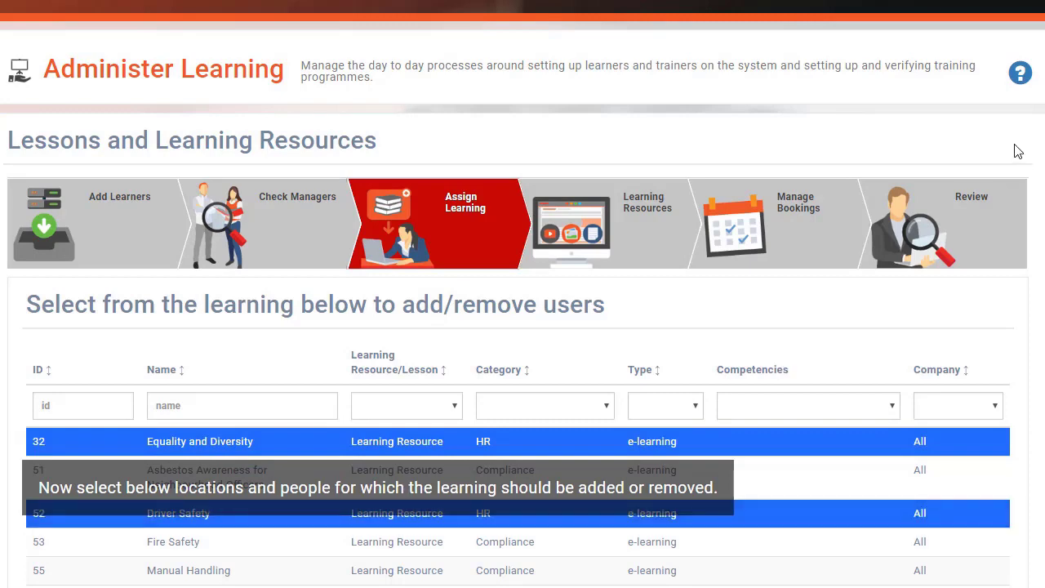
Assign the selected learning to the sample admin and sample trainee accounts in the Employees list.
scroll(523, 326, down, 4)
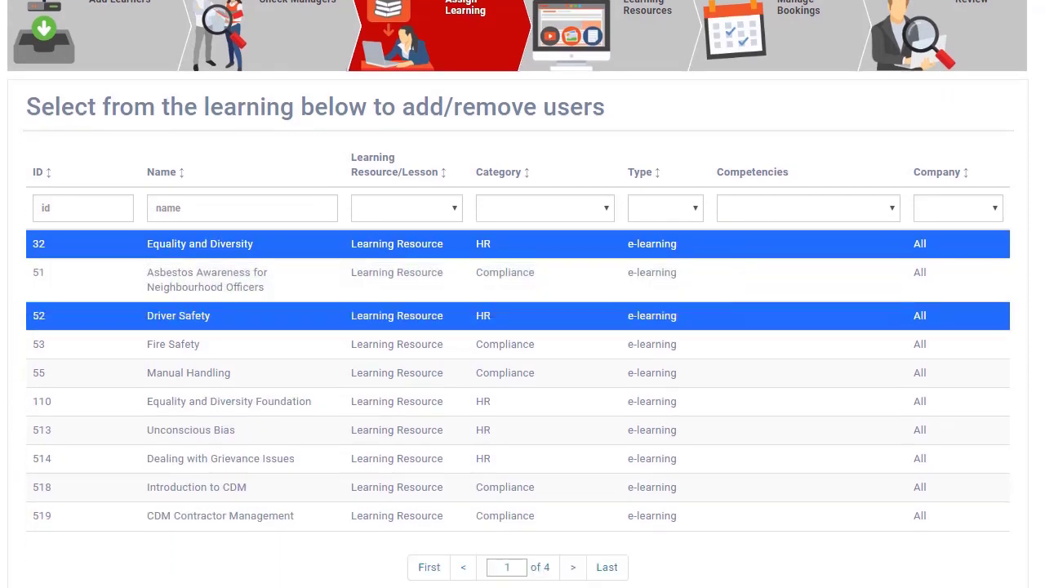
scroll(523, 294, down, 3)
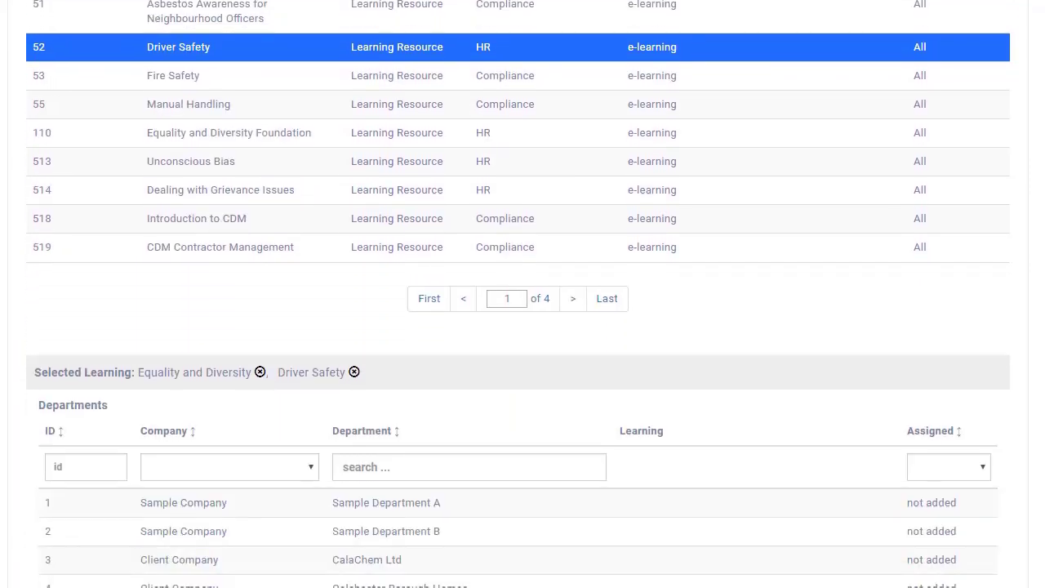
scroll(522, 294, down, 4)
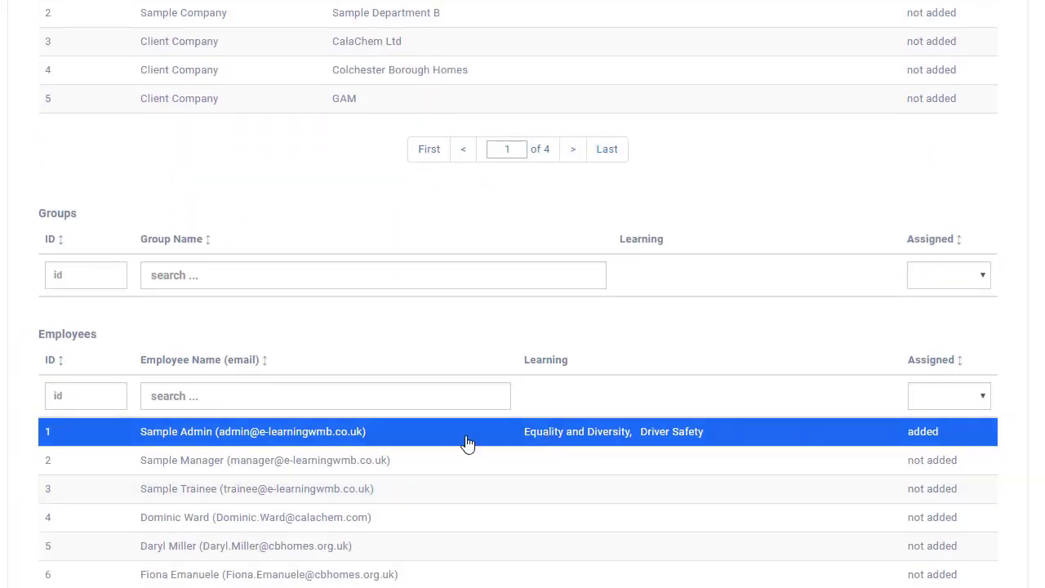
click(361, 497)
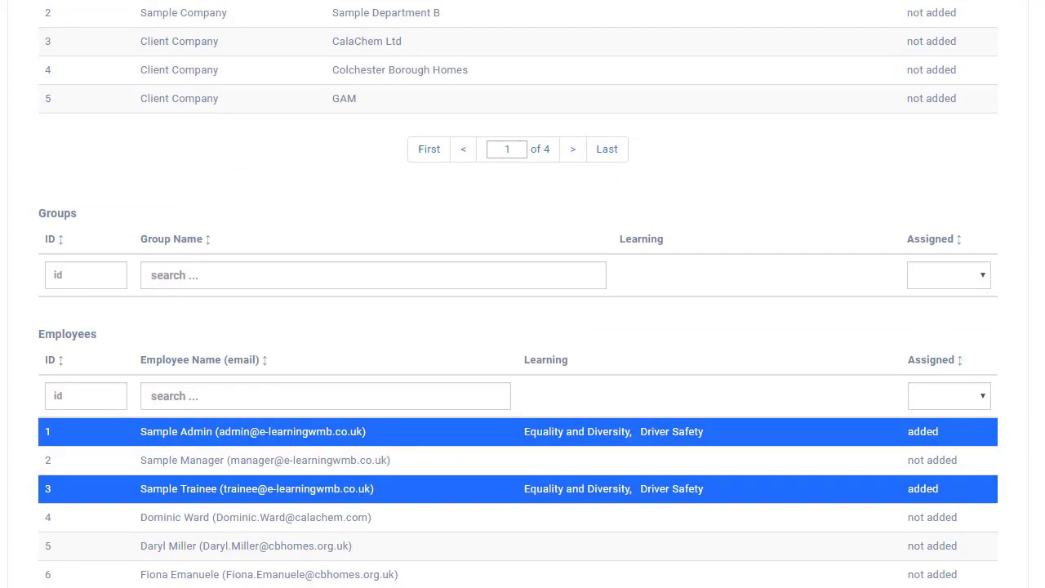
Go to the Learning Resources stage and browse the e-learning resources available to install from the supplier library.
scroll(523, 294, up, 13)
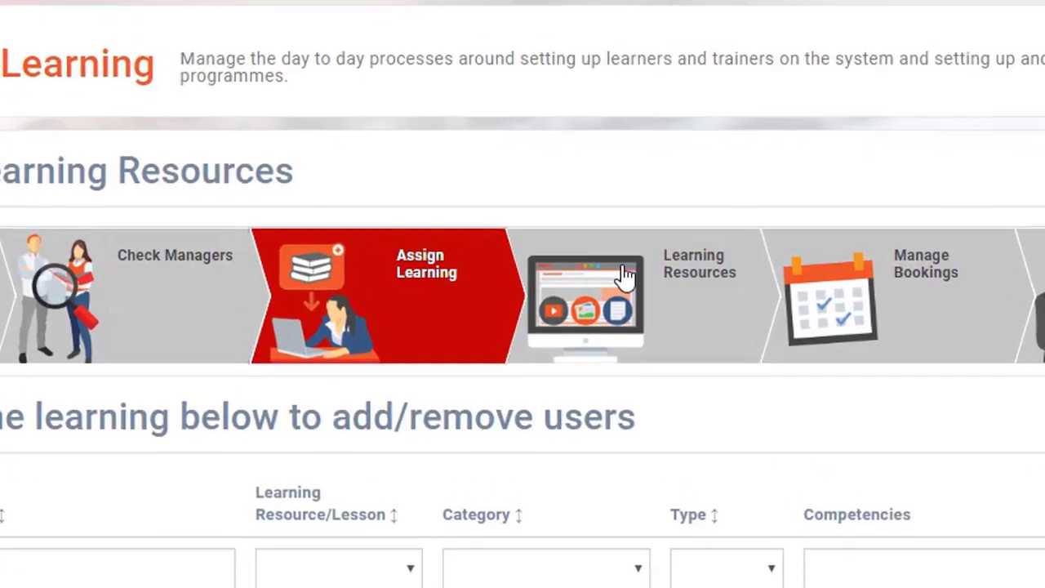
click(597, 275)
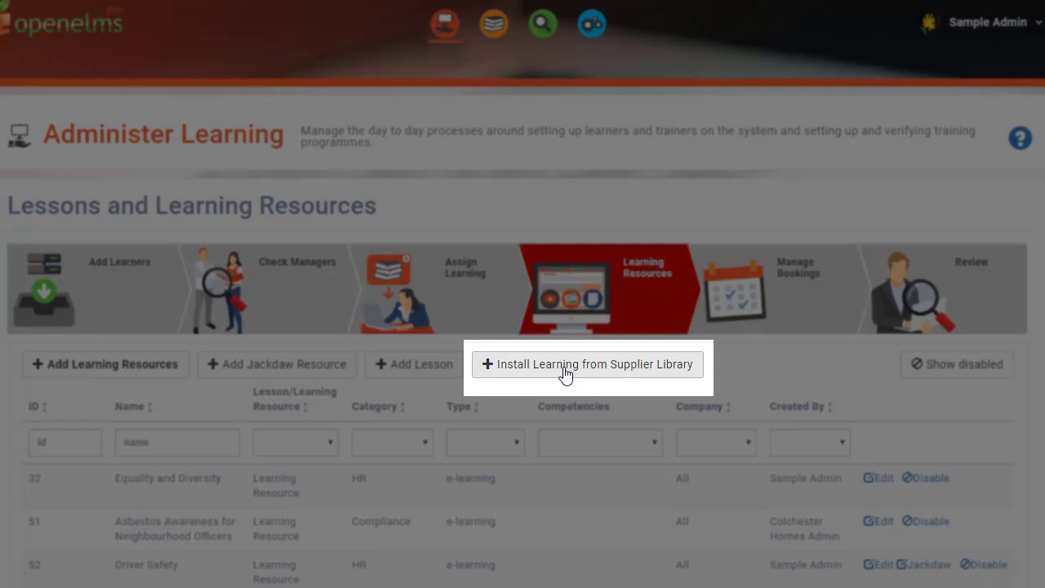
click(566, 364)
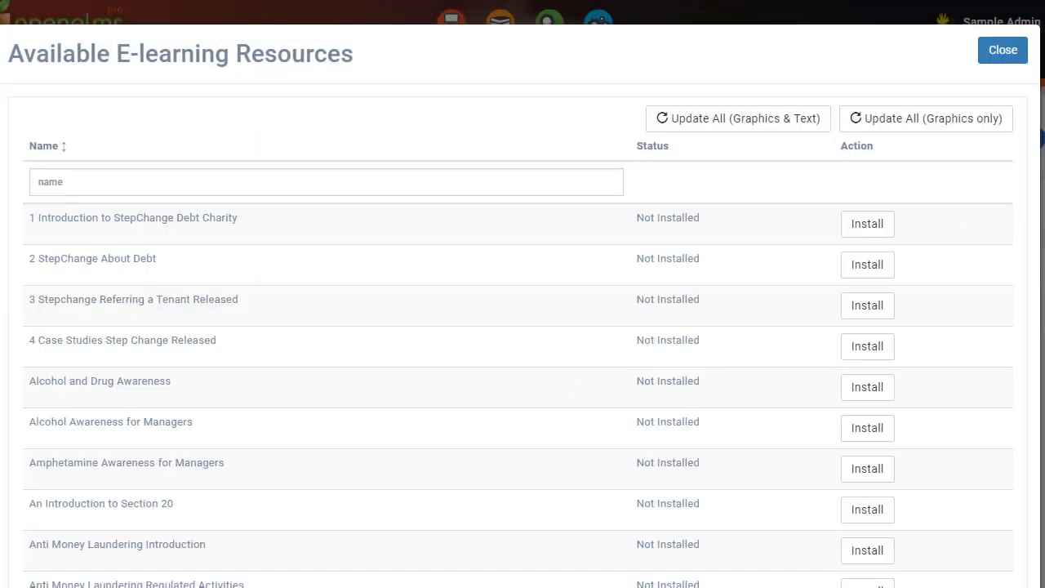
scroll(523, 327, down, 3)
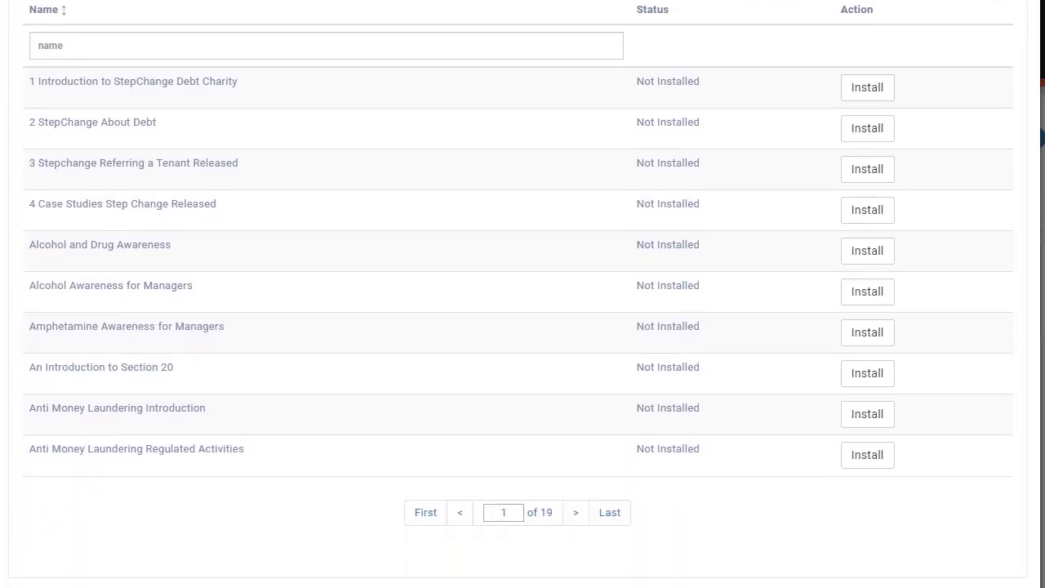
scroll(522, 327, up, 3)
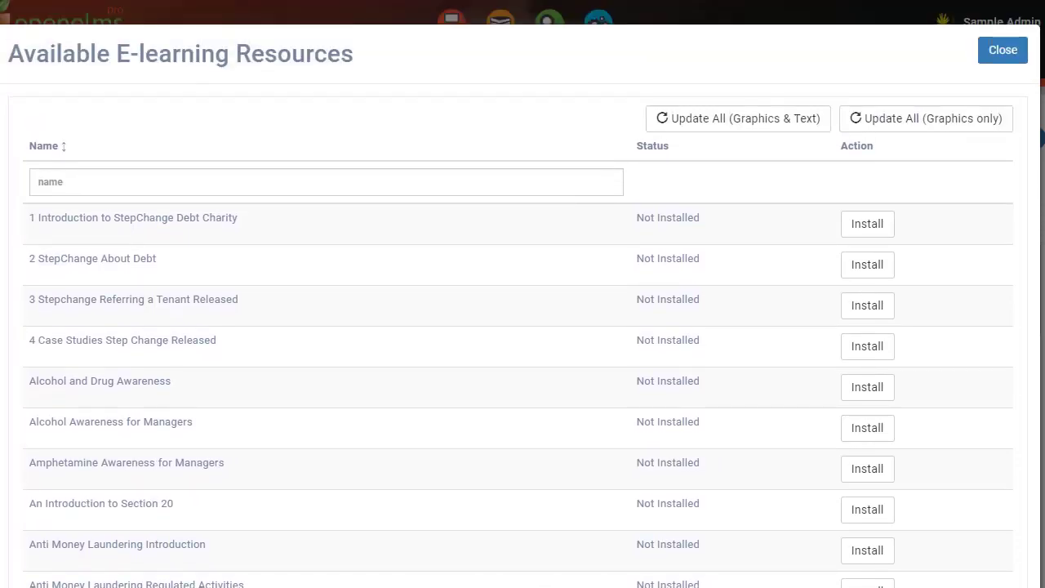
click(1005, 51)
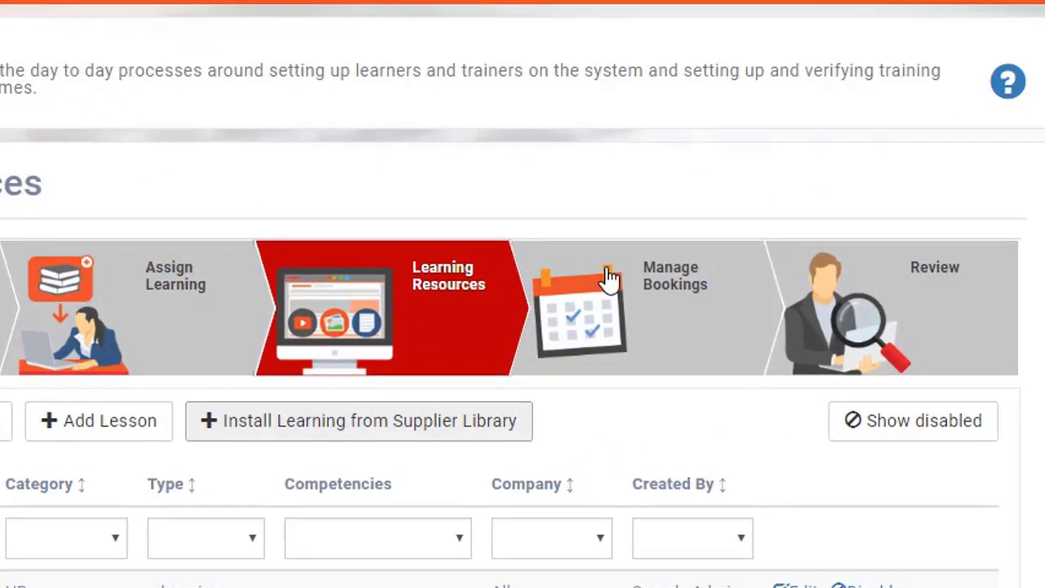
Look through the Manage Bookings stage and the Review stage, including the available report views and the Learning Performance report.
click(609, 278)
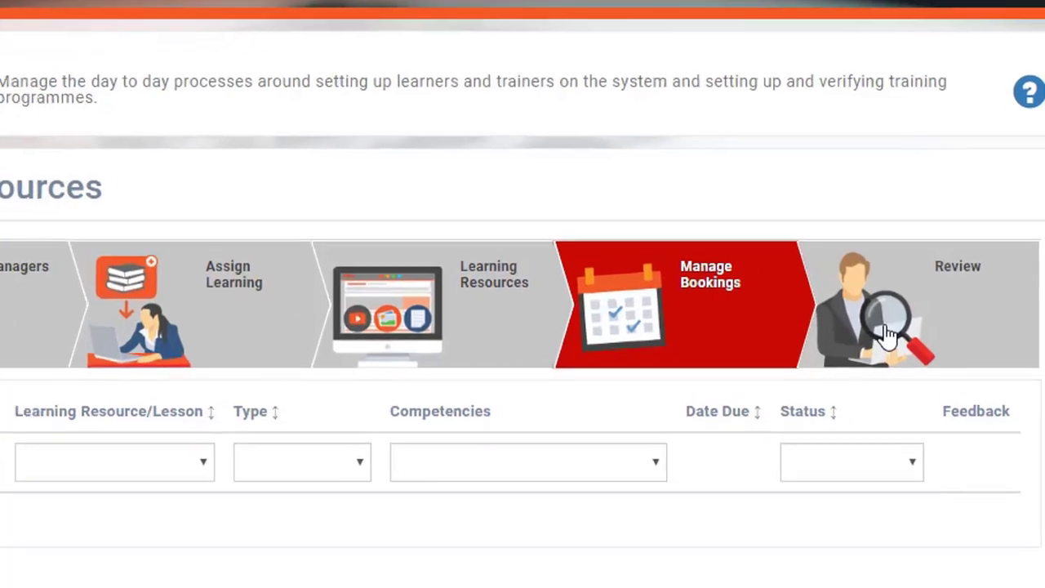
click(934, 310)
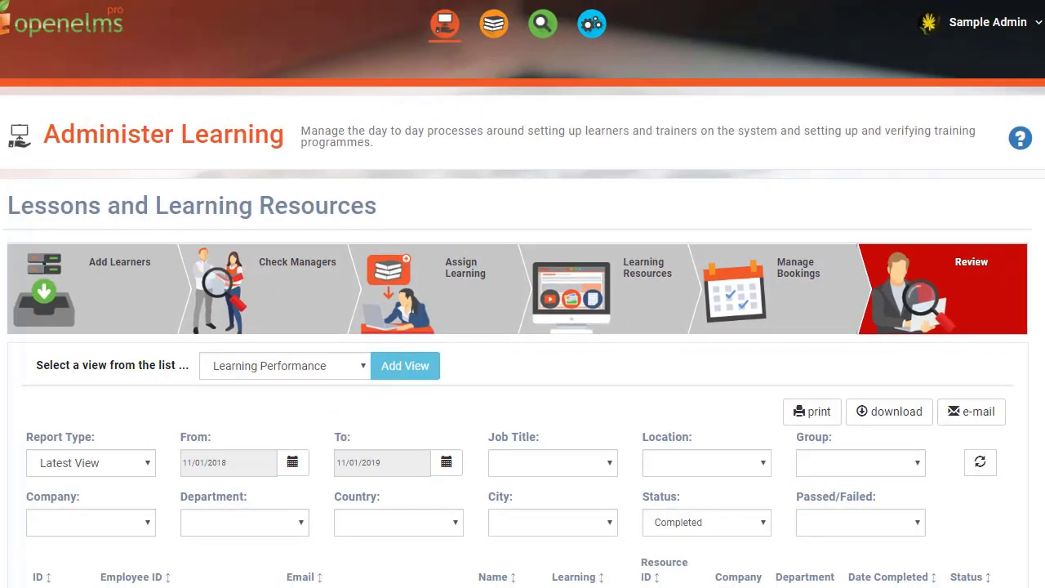
click(286, 367)
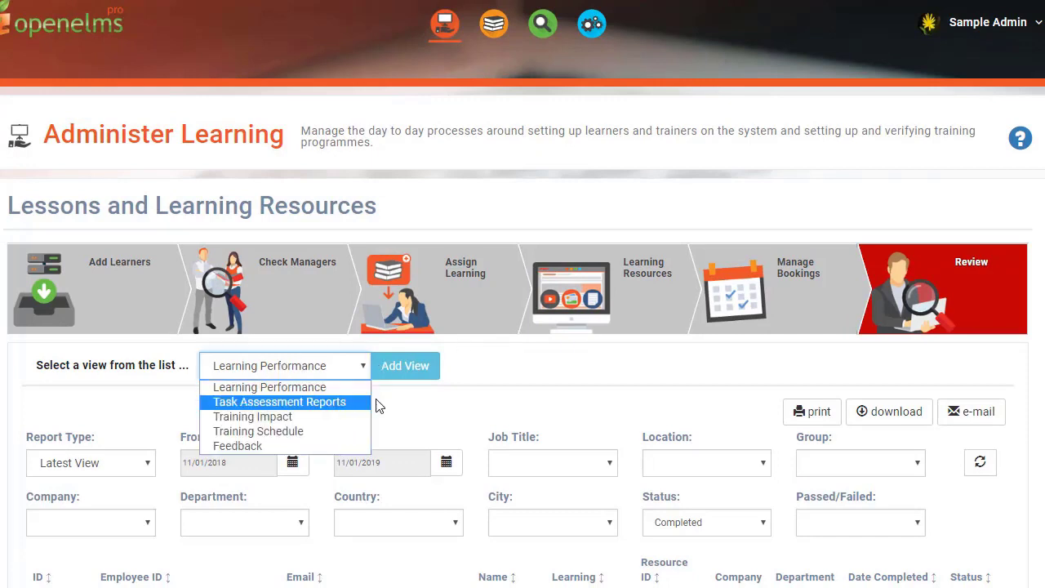
click(432, 407)
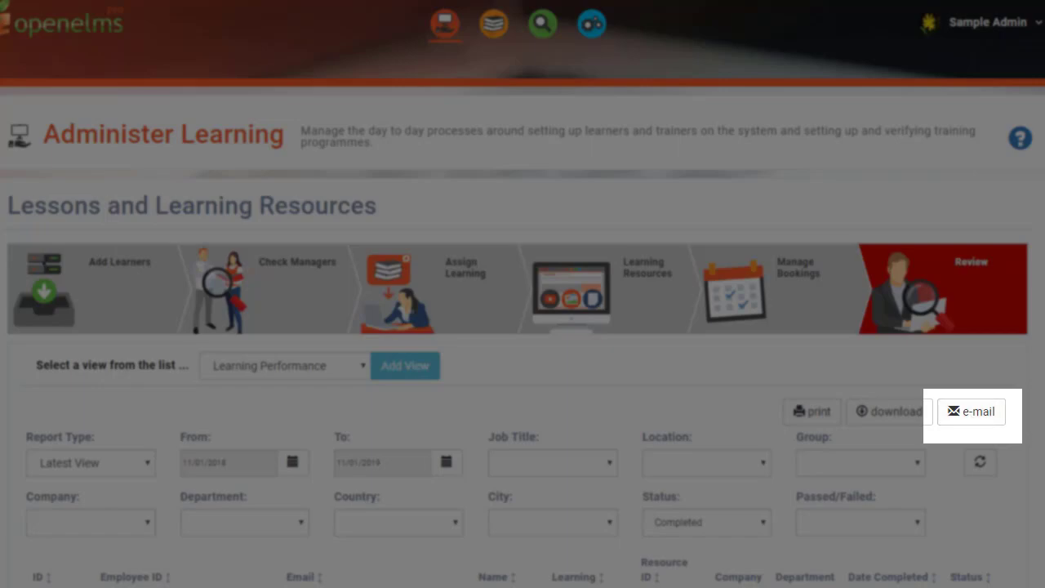
scroll(522, 327, down, 2)
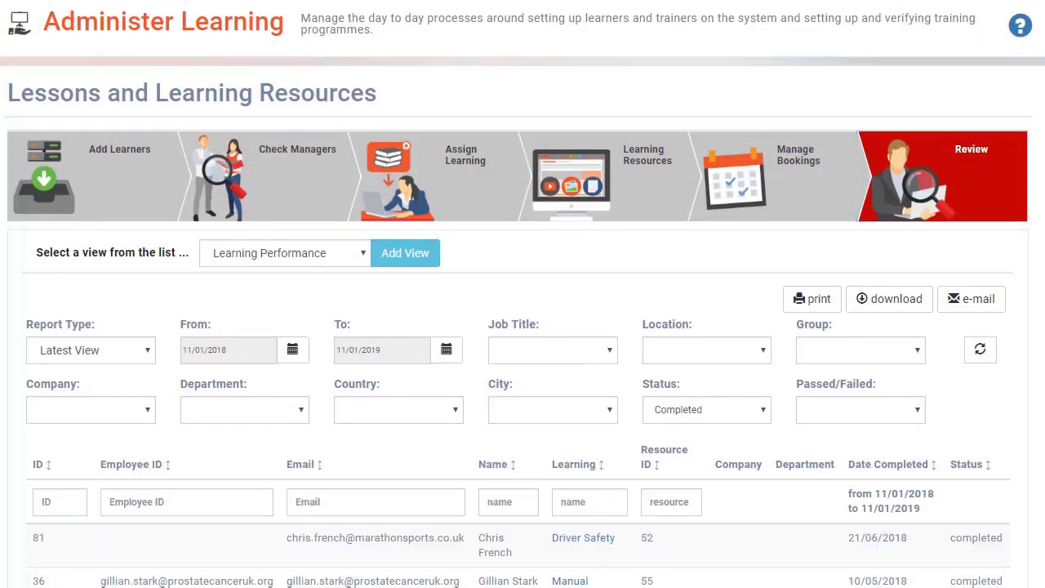
scroll(523, 327, up, 2)
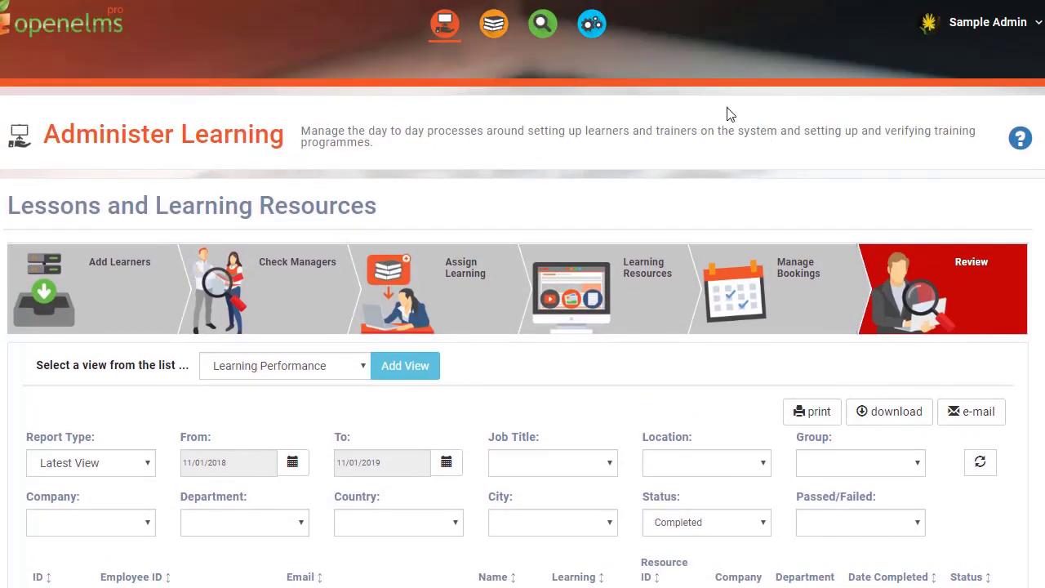